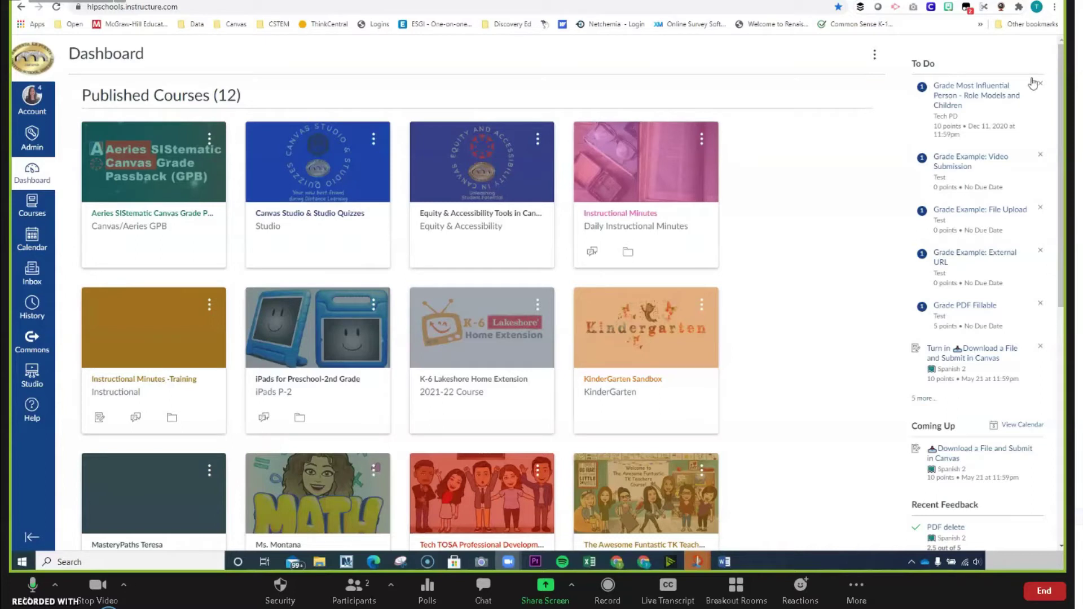
Step: Start a new assignment in the Tech TOSA Professional Development course
click(30, 211)
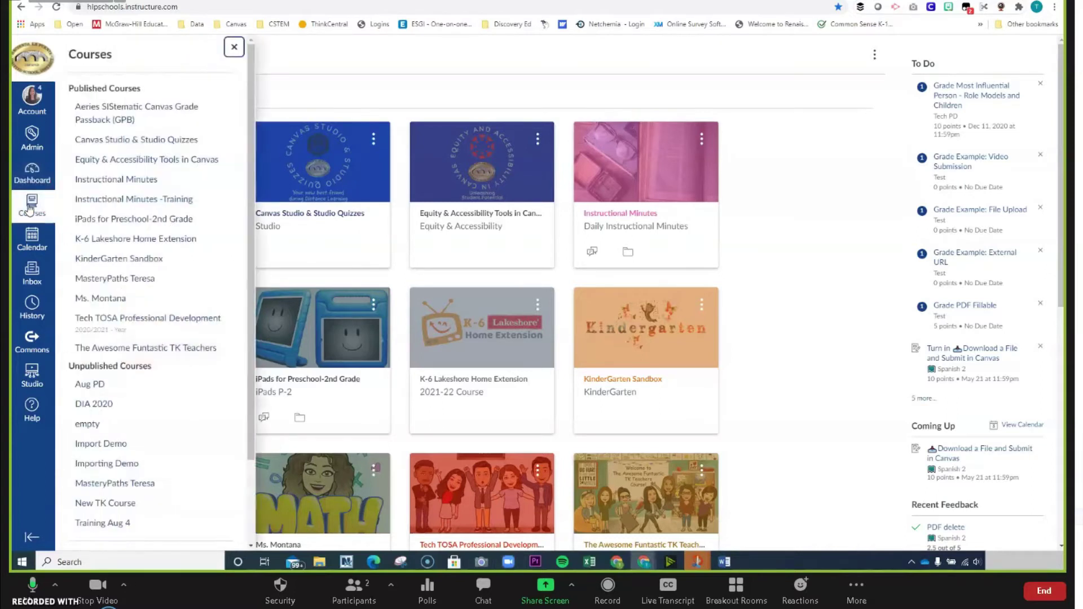
click(151, 320)
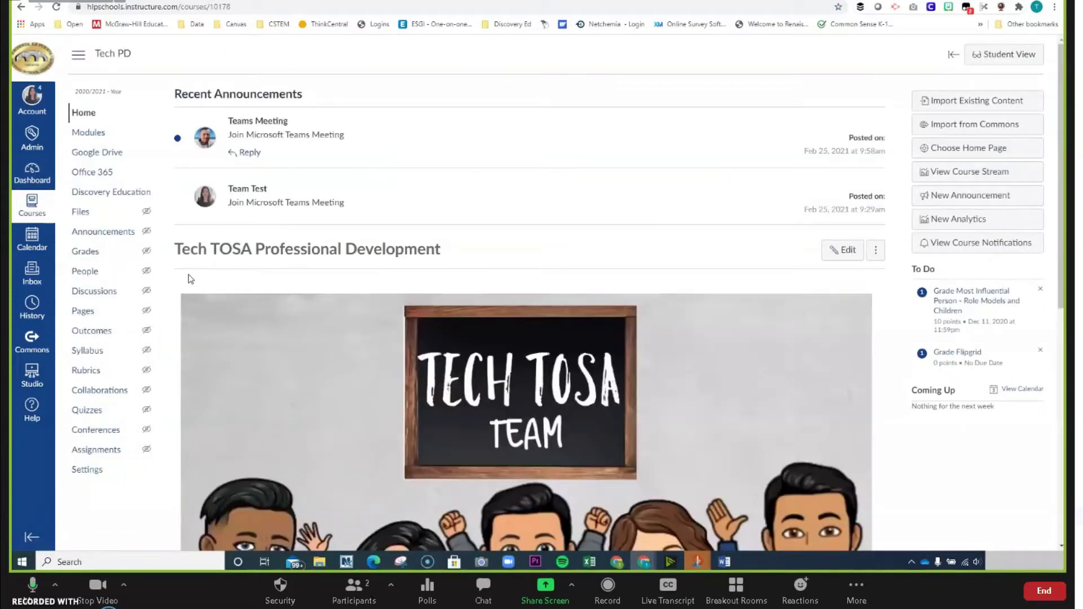
click(93, 139)
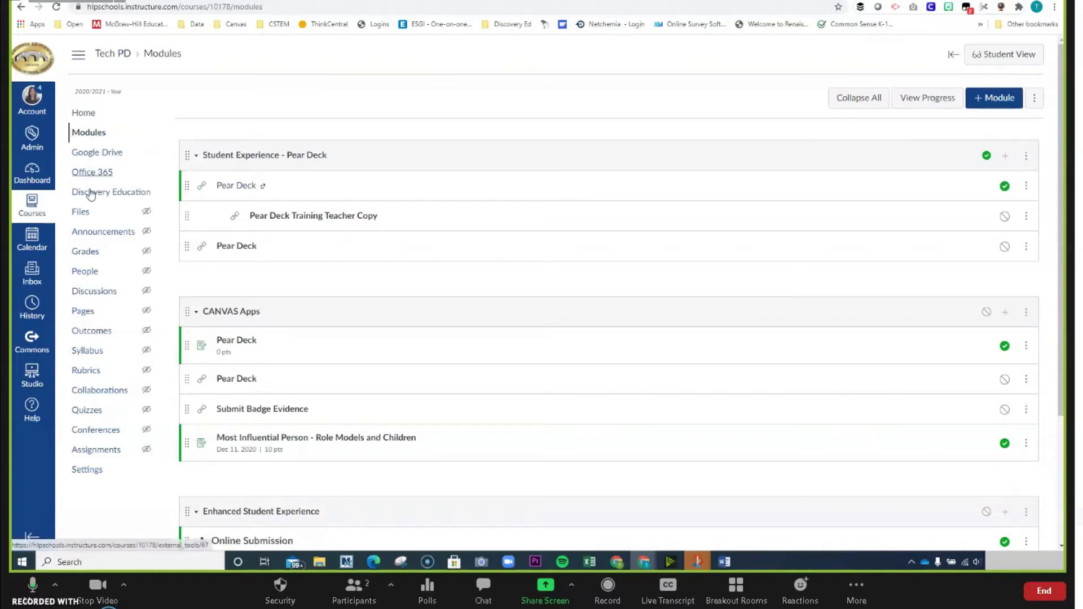
click(99, 447)
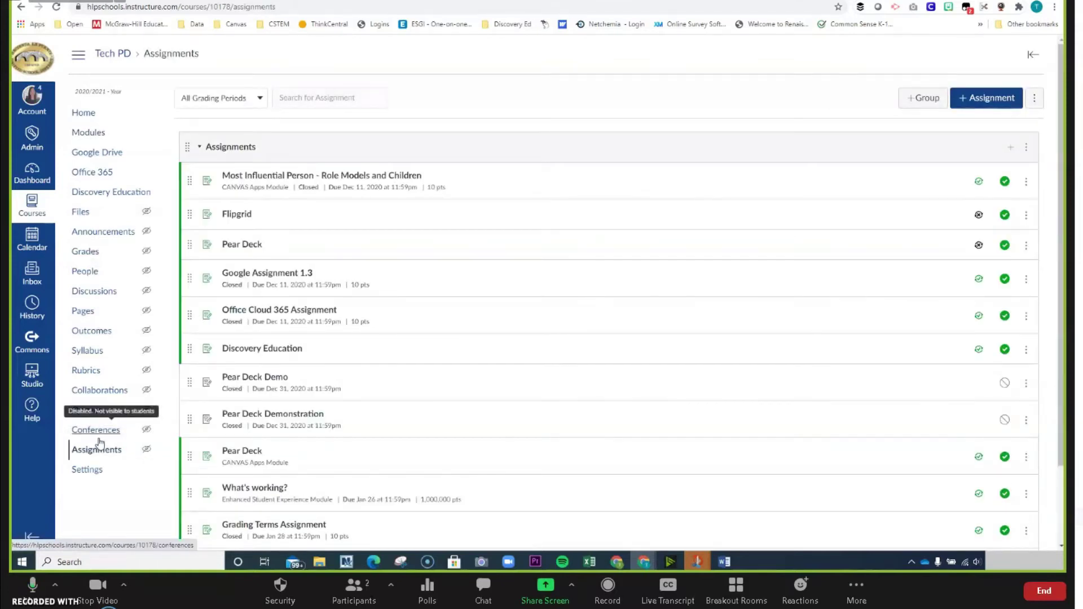
click(988, 100)
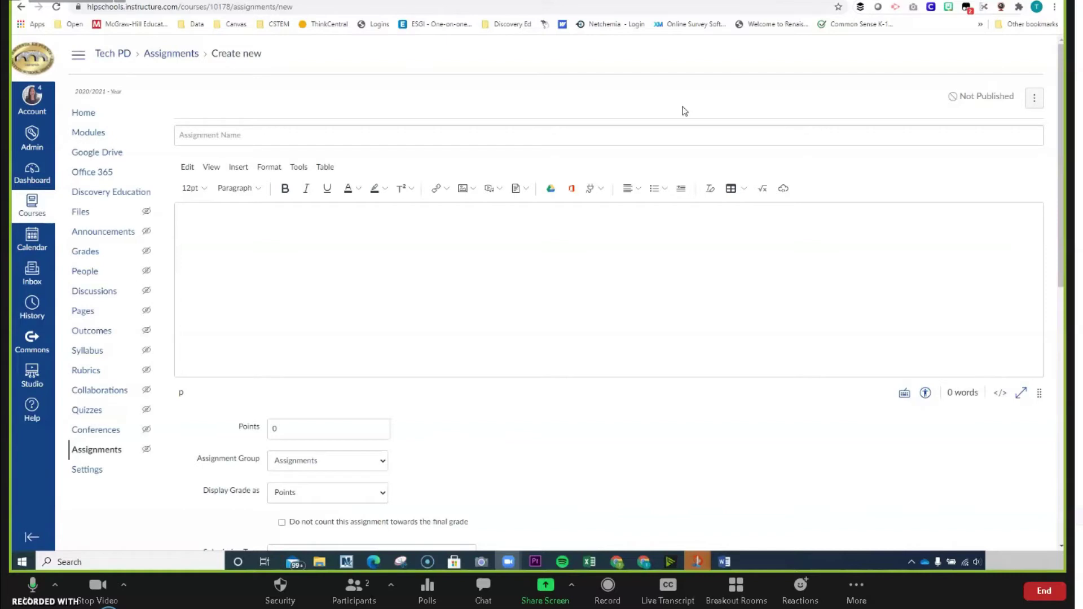
Step: Name the assignment "Savvas Test" and enter the instructions "Please complete the assignment."
click(691, 133)
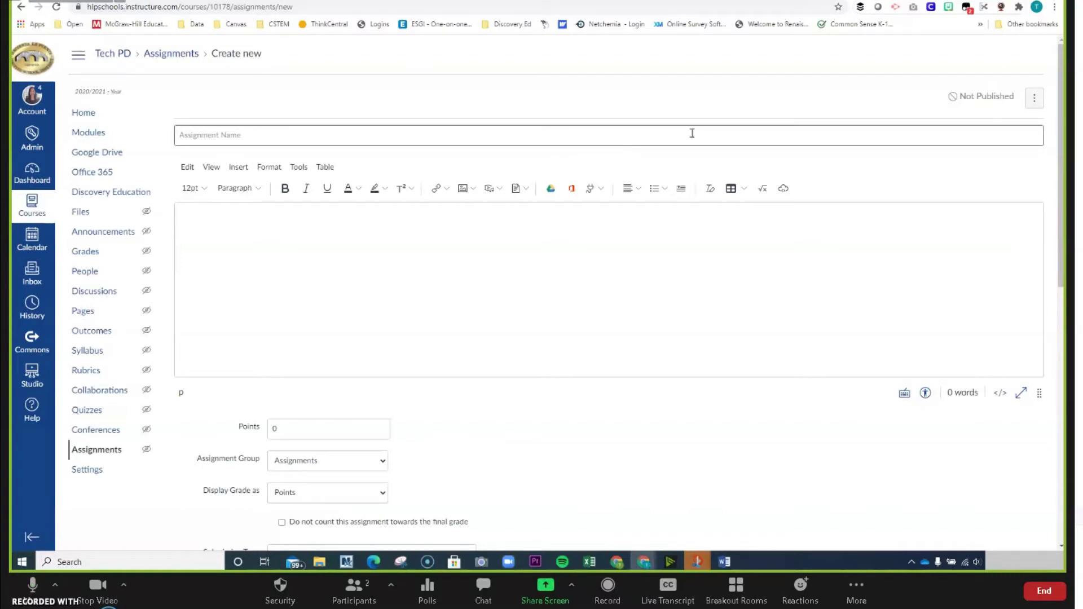
text(Savvas Test)
click(443, 224)
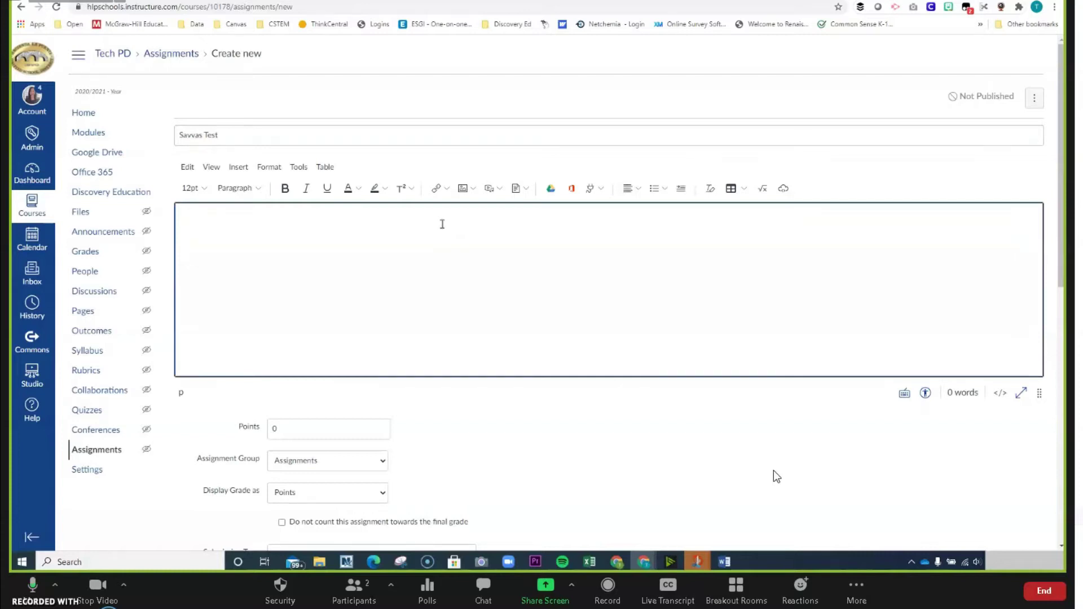
text(Please complete the assignment.)
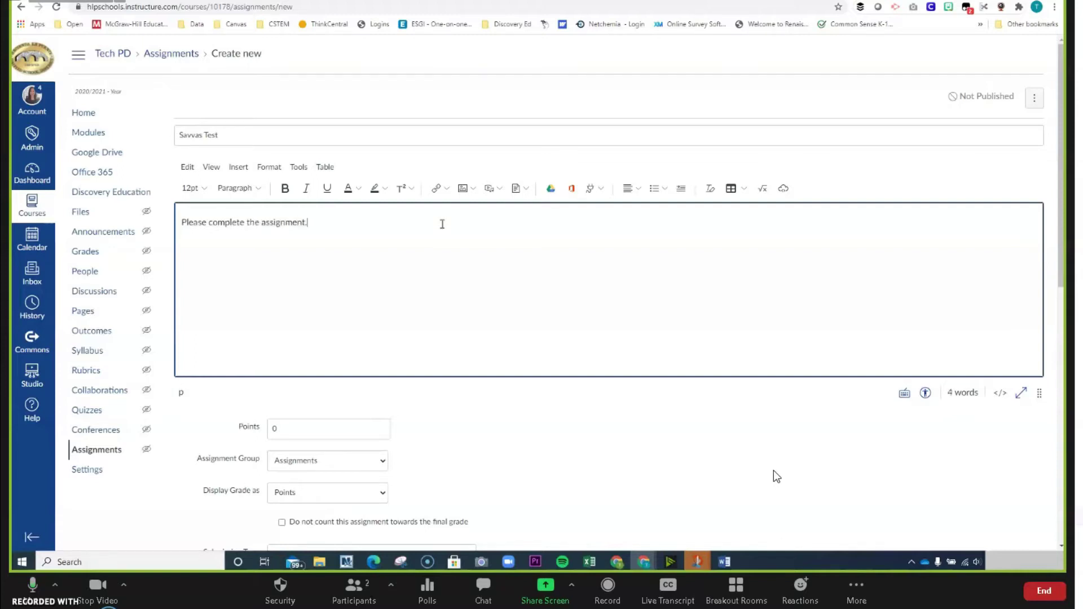
Step: Set the assignment's points to 10 and keep it in the Assignments group
click(333, 428)
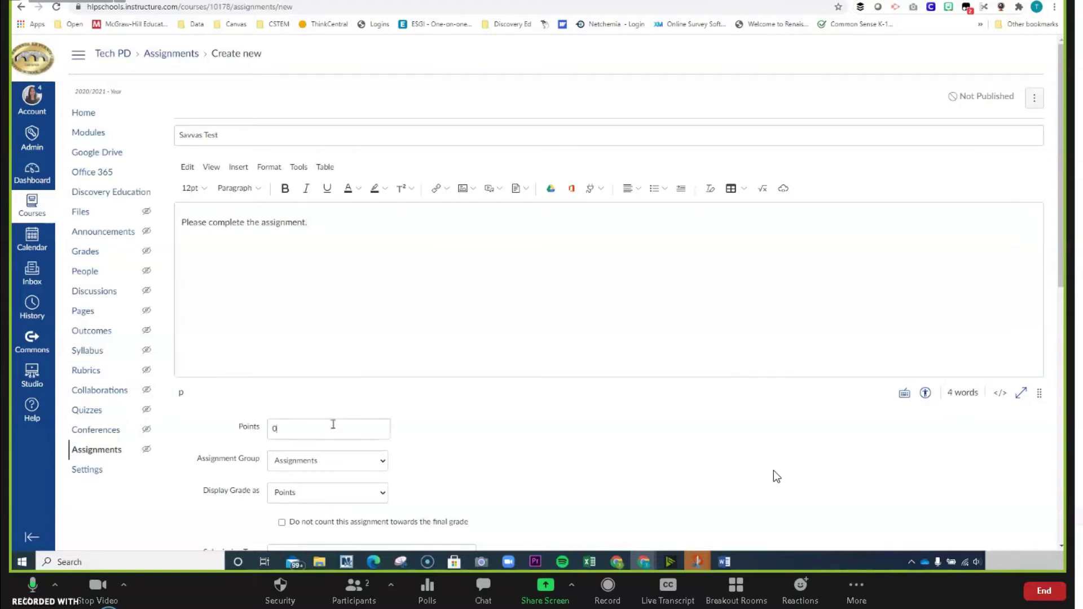
scroll(333, 412, down, 3)
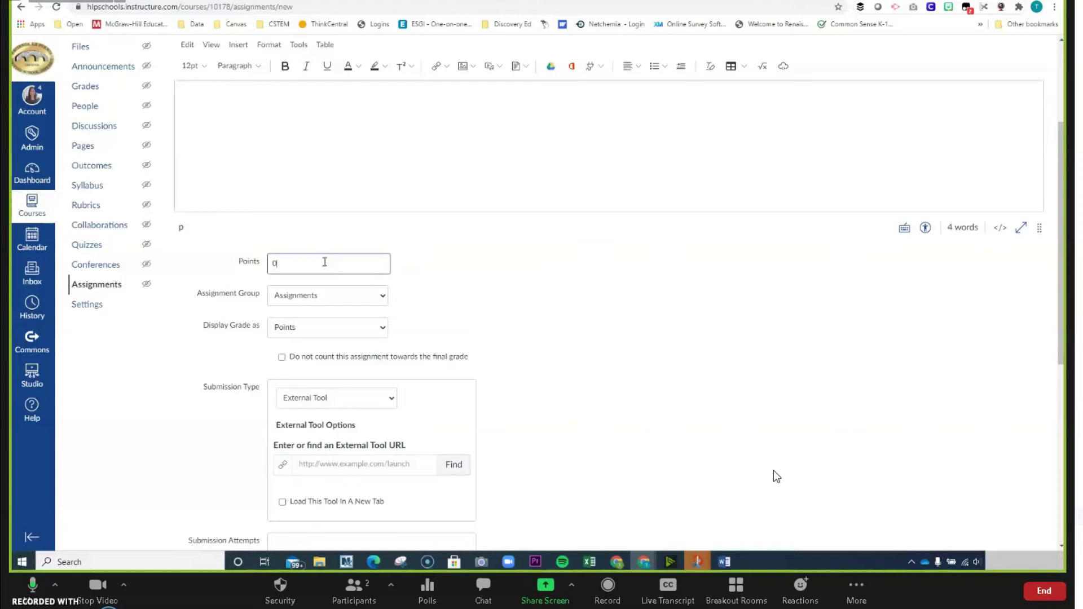
text(10)
click(375, 300)
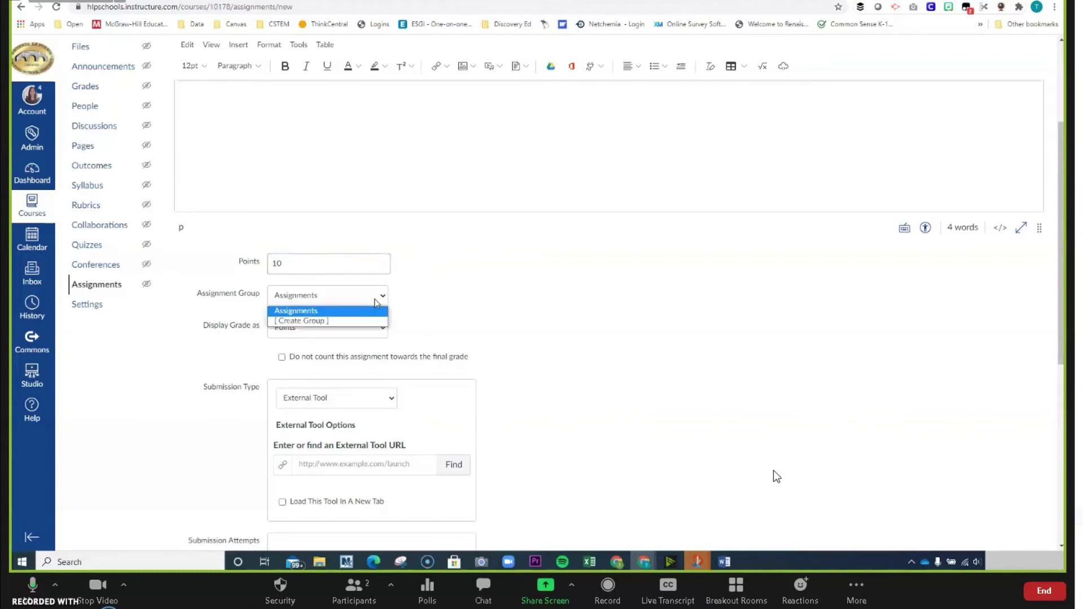
click(428, 298)
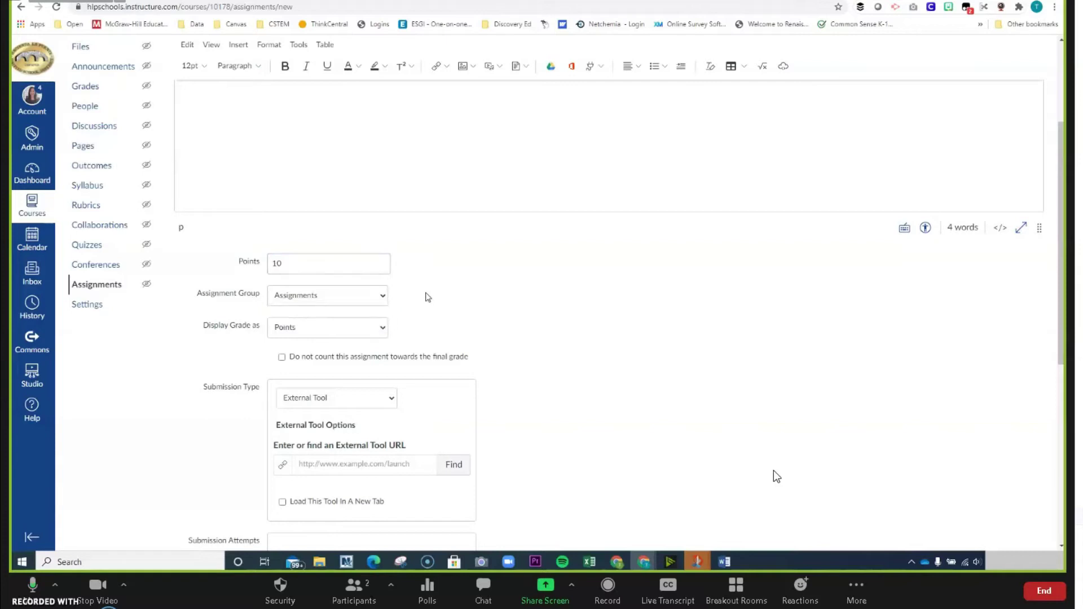
Step: Set the submission type to External Tool and choose Savvas Realize Course Connect as the tool
scroll(410, 310, down, 2)
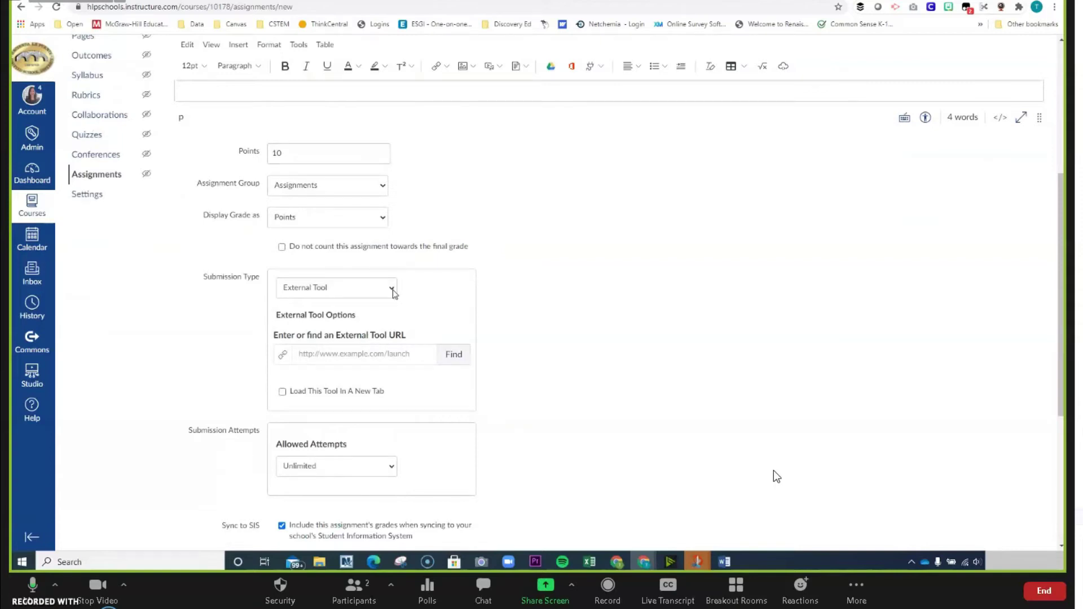
click(383, 296)
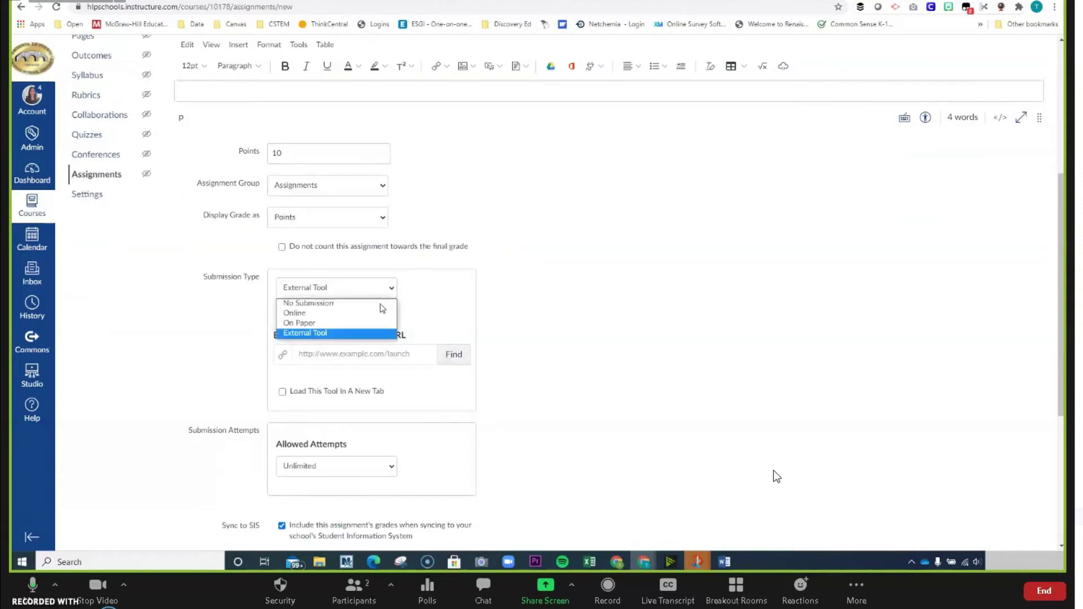
click(373, 334)
click(454, 357)
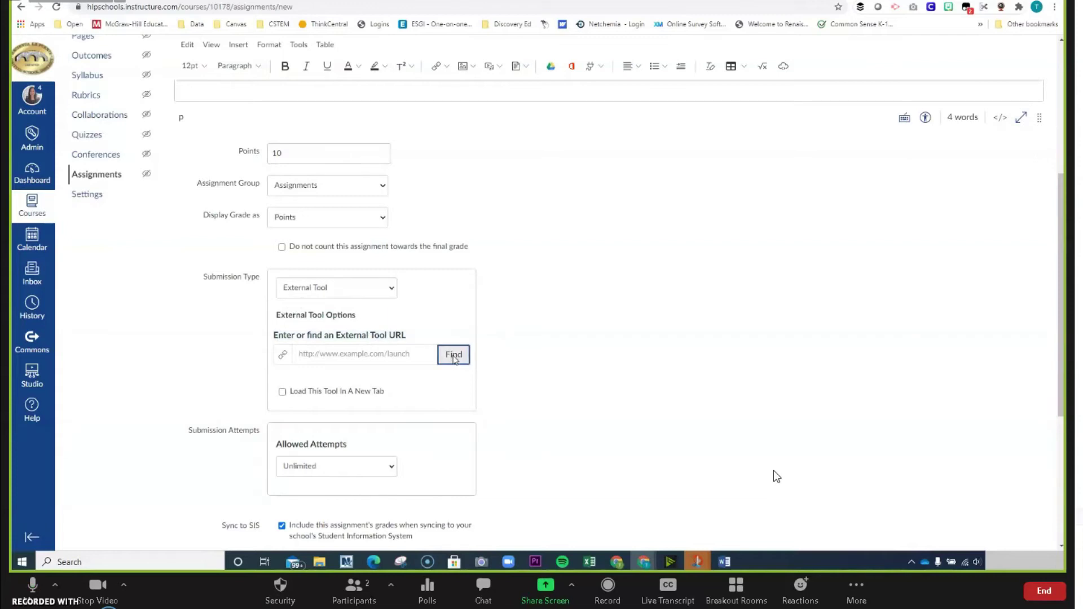
scroll(508, 312, down, 5)
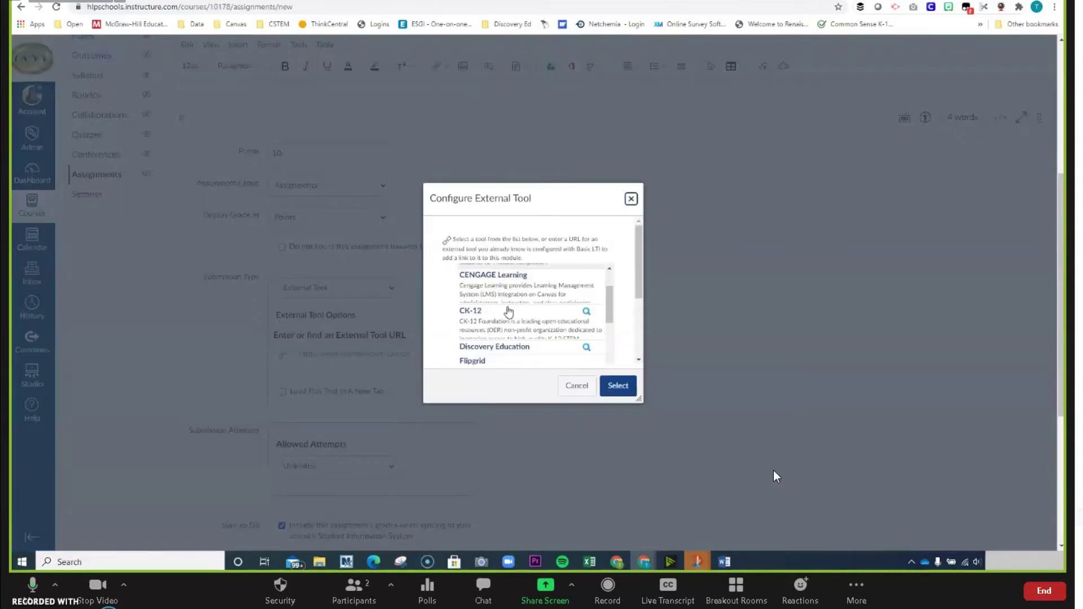
scroll(509, 312, down, 8)
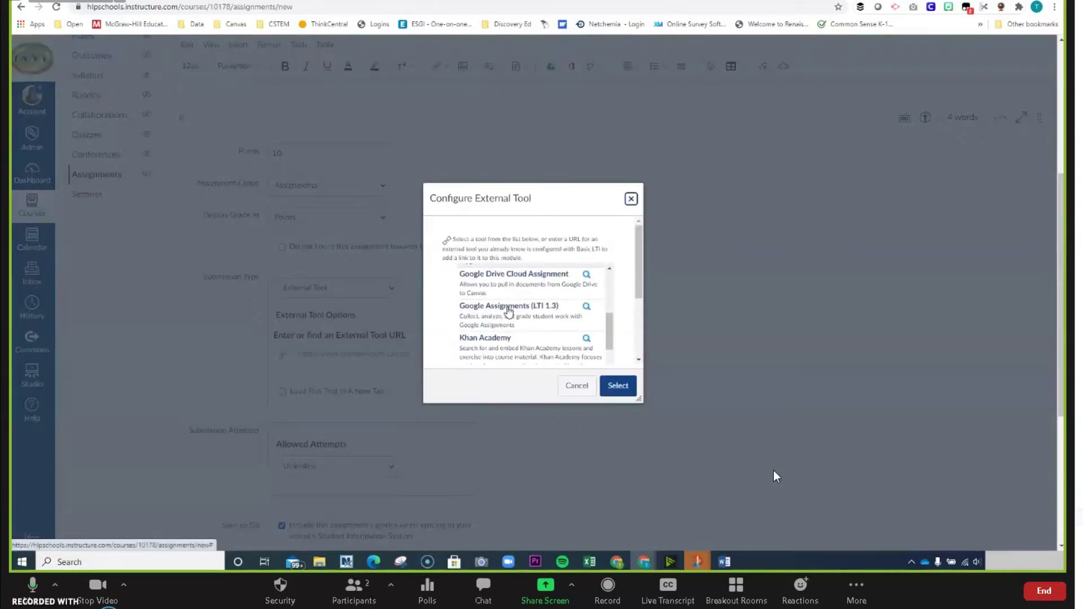
scroll(509, 311, down, 2)
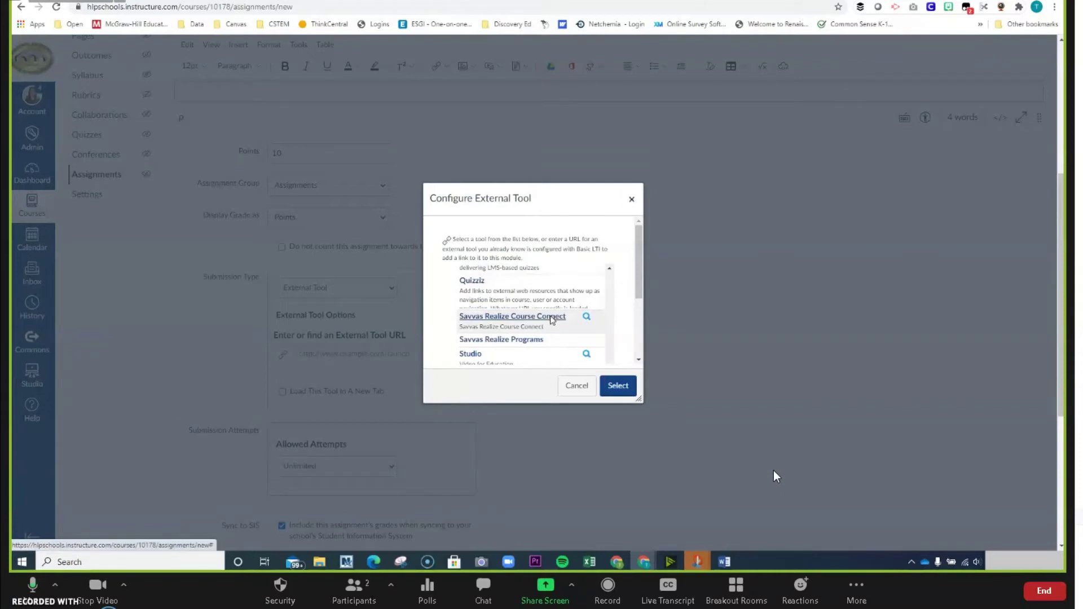
click(551, 317)
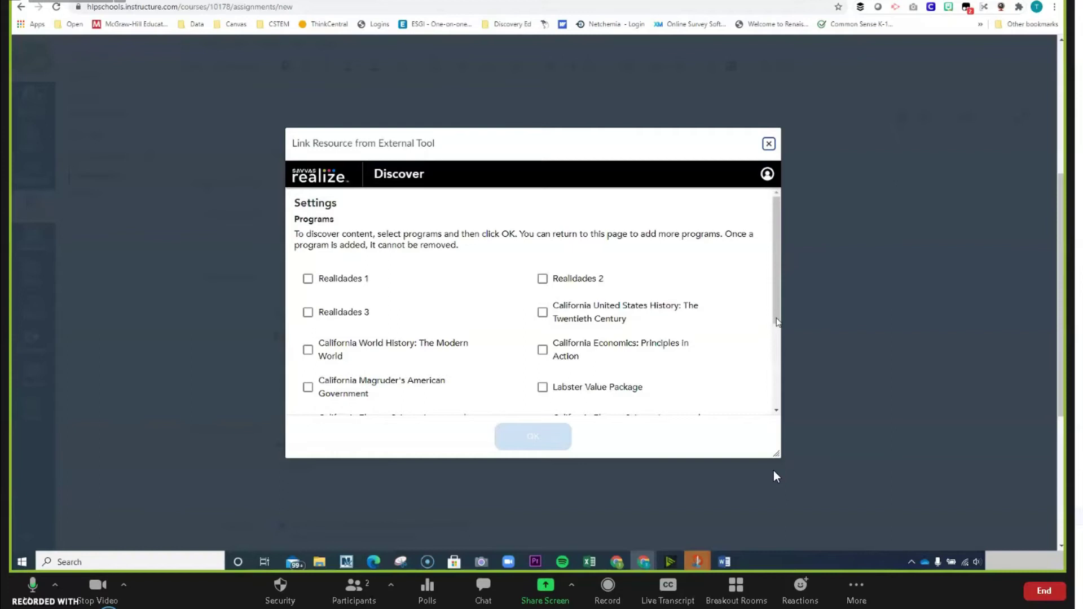
Step: Add the programs California Miller & Levine Experience Biology - 3 Course Model and California Experience Chemistry for content discovery
scroll(777, 314, down, 1)
drag(778, 315, 792, 353)
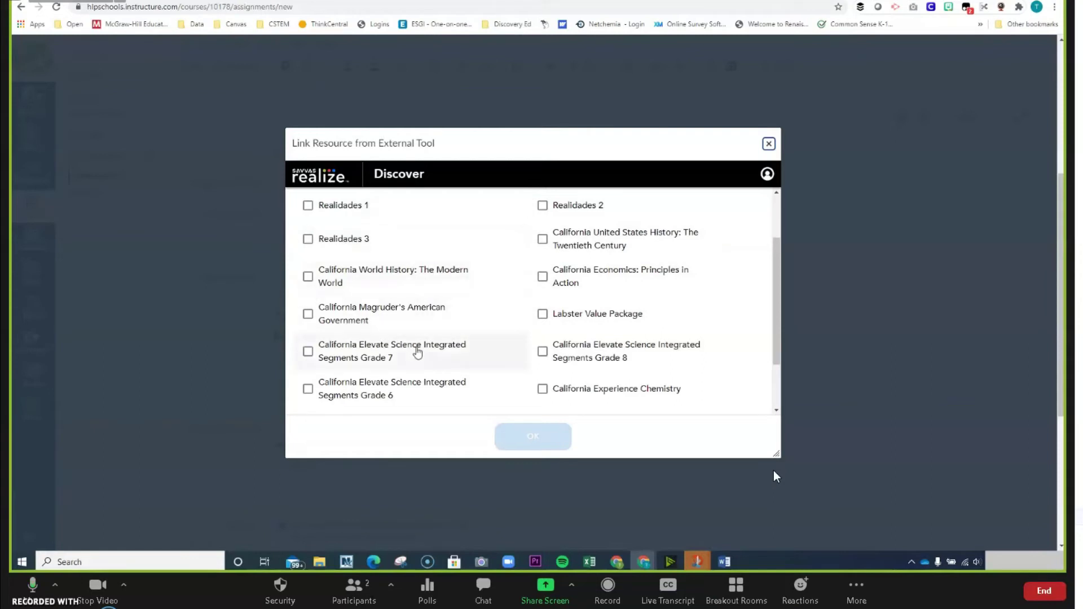
scroll(418, 353, down, 3)
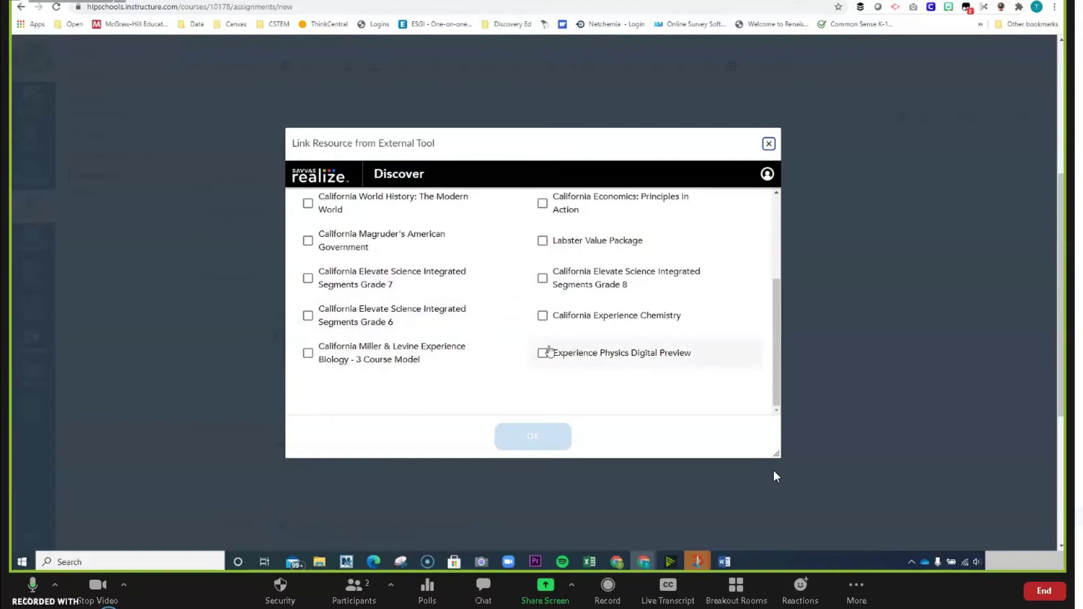
click(329, 357)
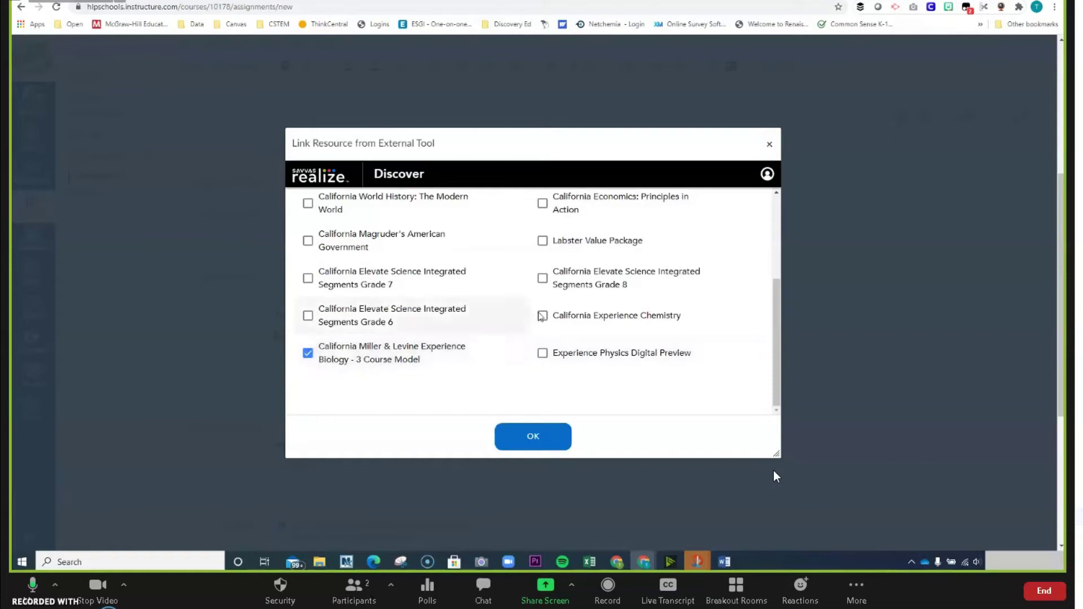
click(572, 320)
click(541, 436)
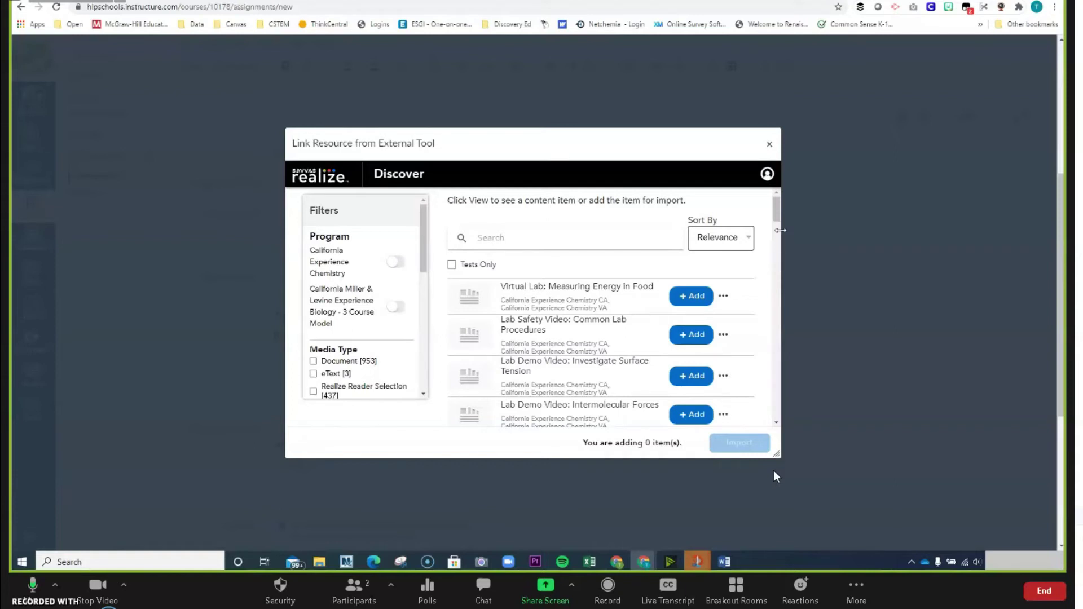
Step: Filter the content to the California Miller & Levine Experience Biology program and search for "Chromosomes", keeping the Relevance sort order
scroll(777, 223, down, 1)
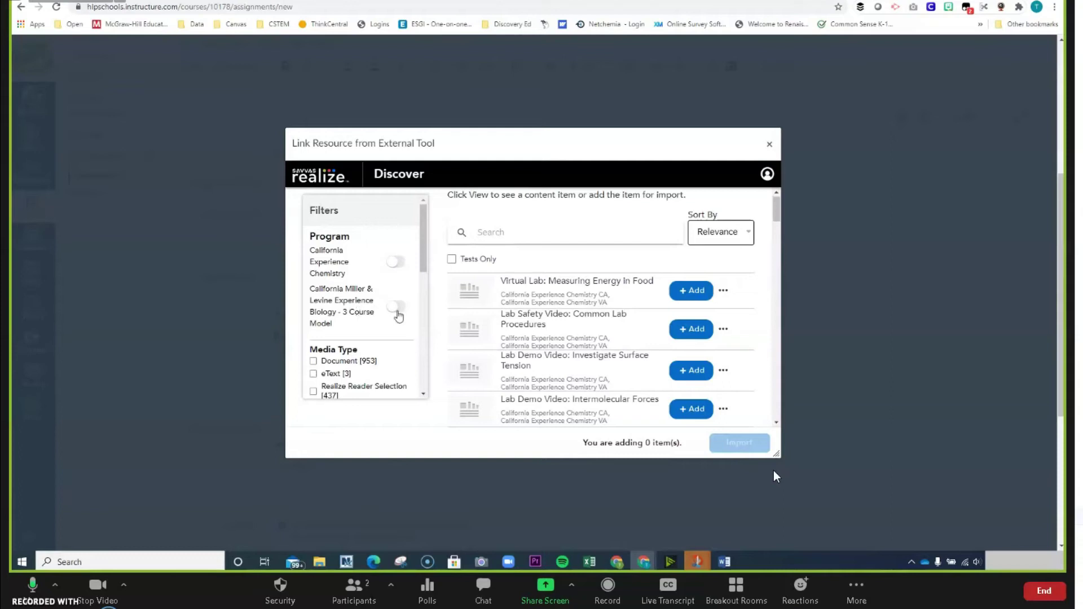
click(397, 310)
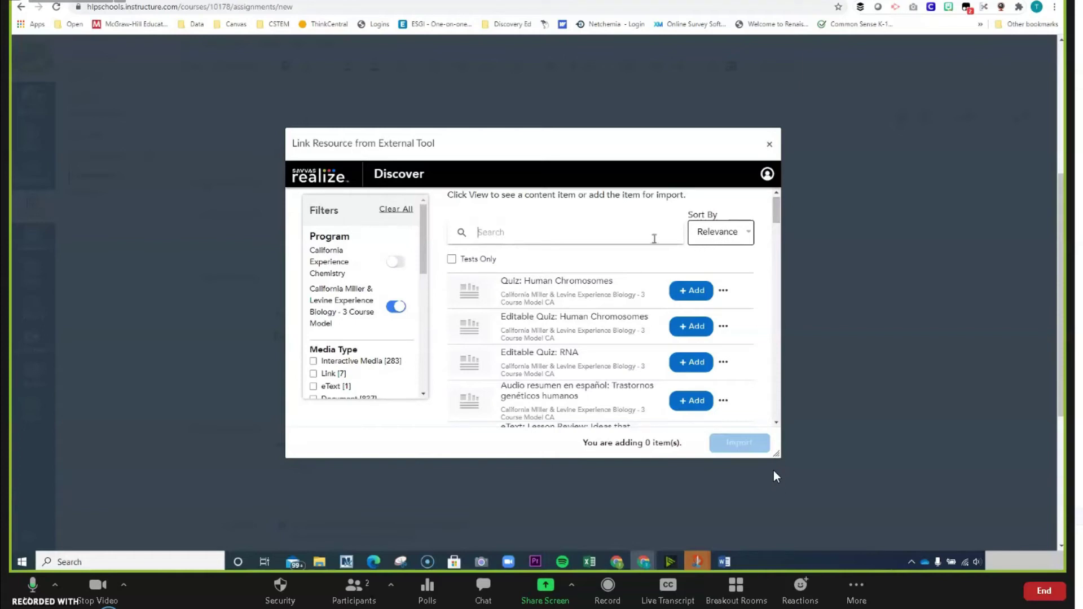
click(654, 238)
text(Chromosomes)
key(Return)
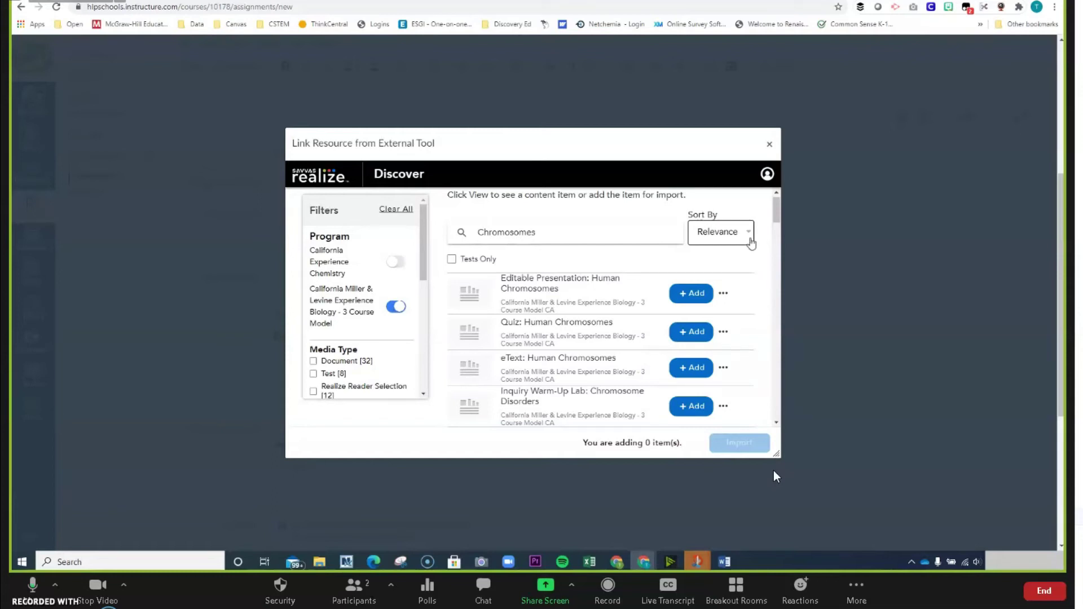
click(751, 242)
click(752, 212)
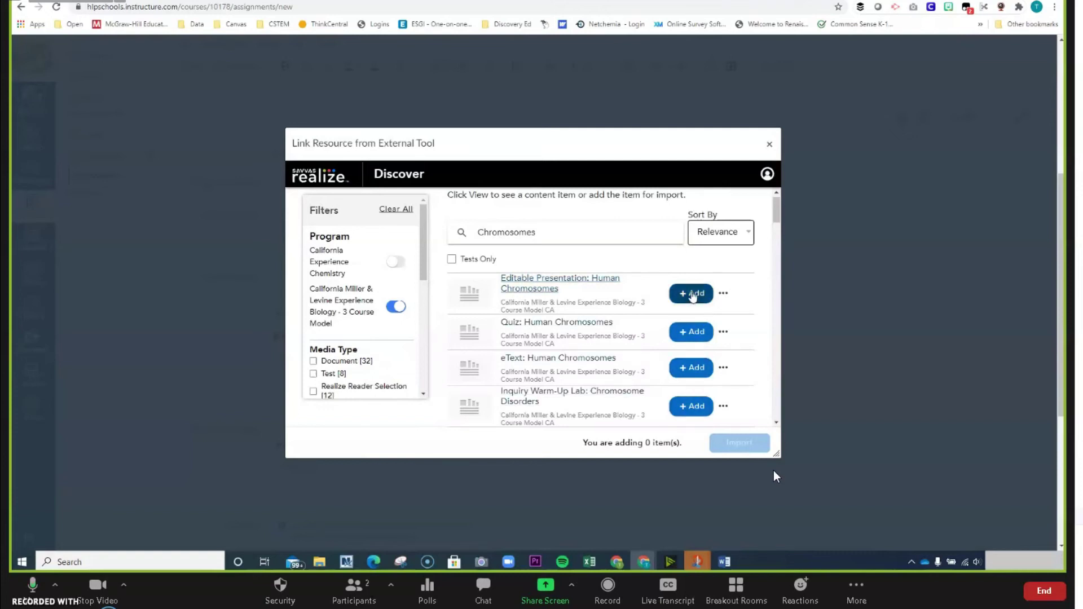
Step: Import "Editable Presentation: Human Chromosomes" and link it to the assignment as an external tool that loads in a new tab
click(692, 294)
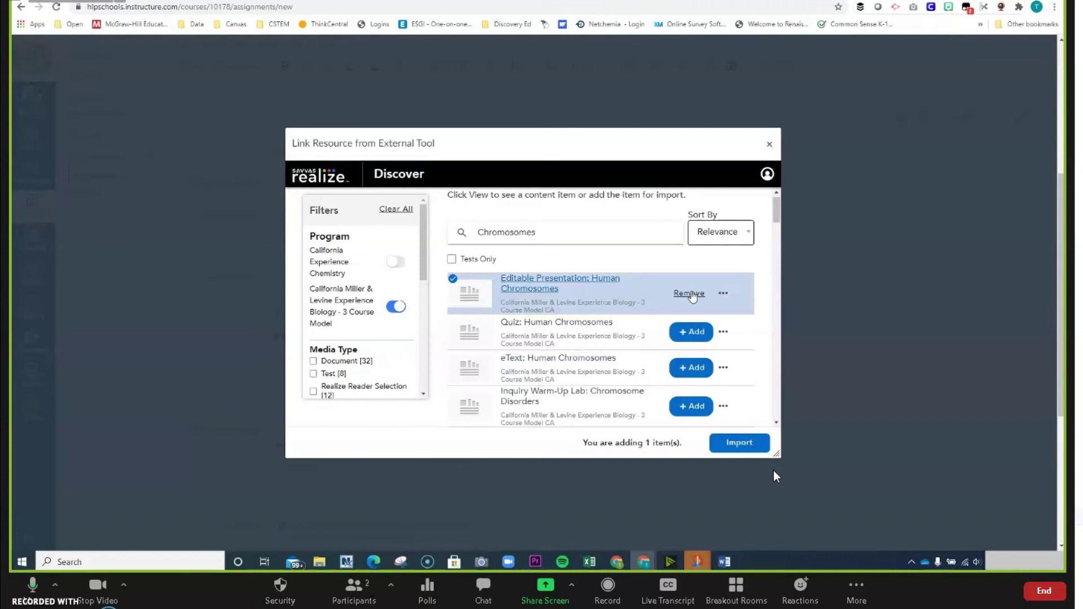
click(750, 443)
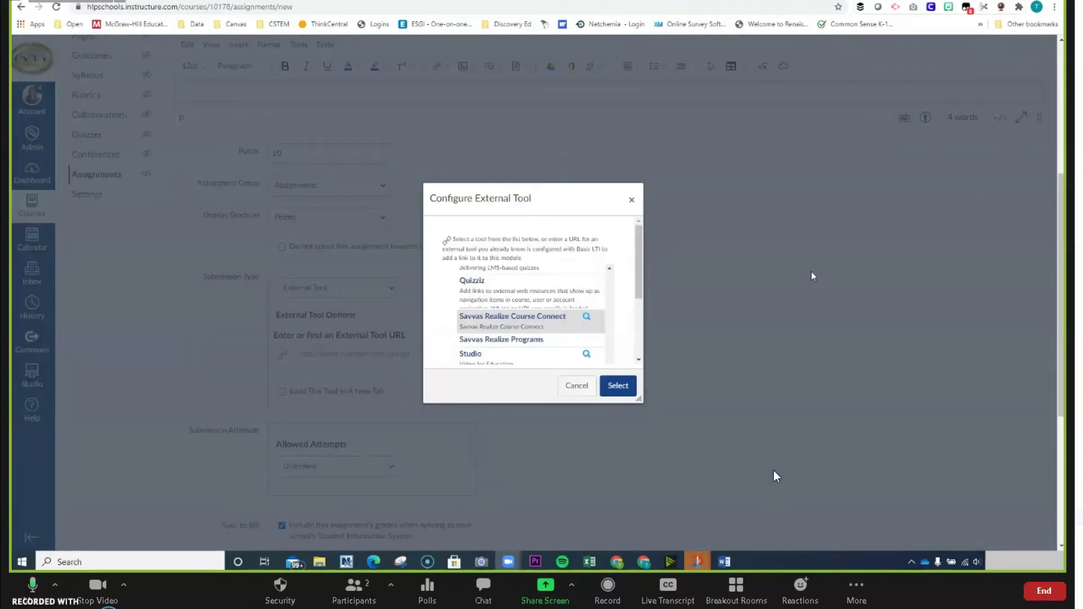
scroll(623, 280, down, 2)
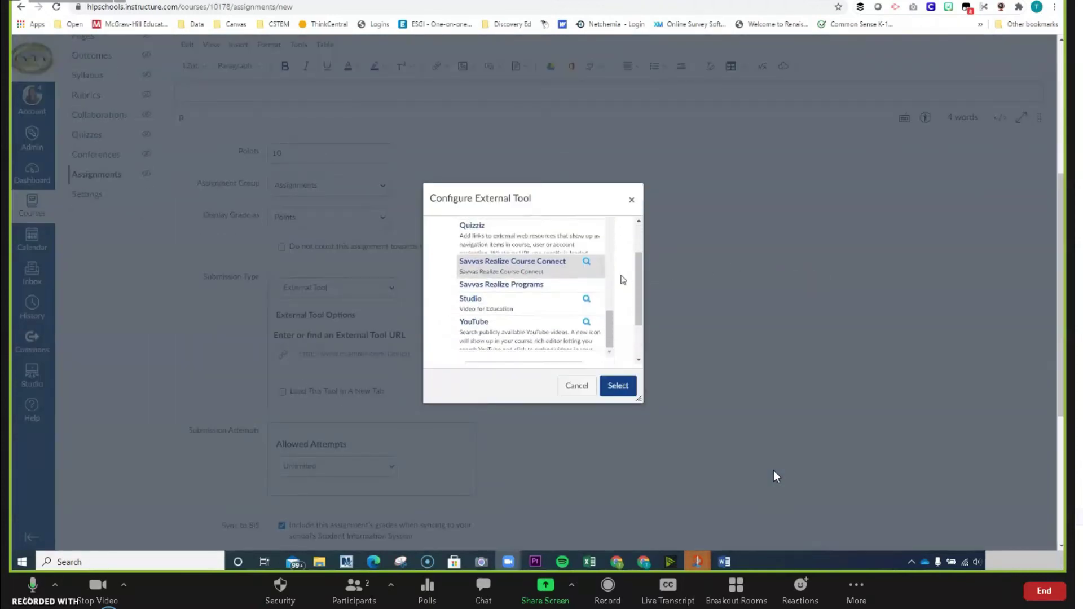
scroll(623, 280, down, 2)
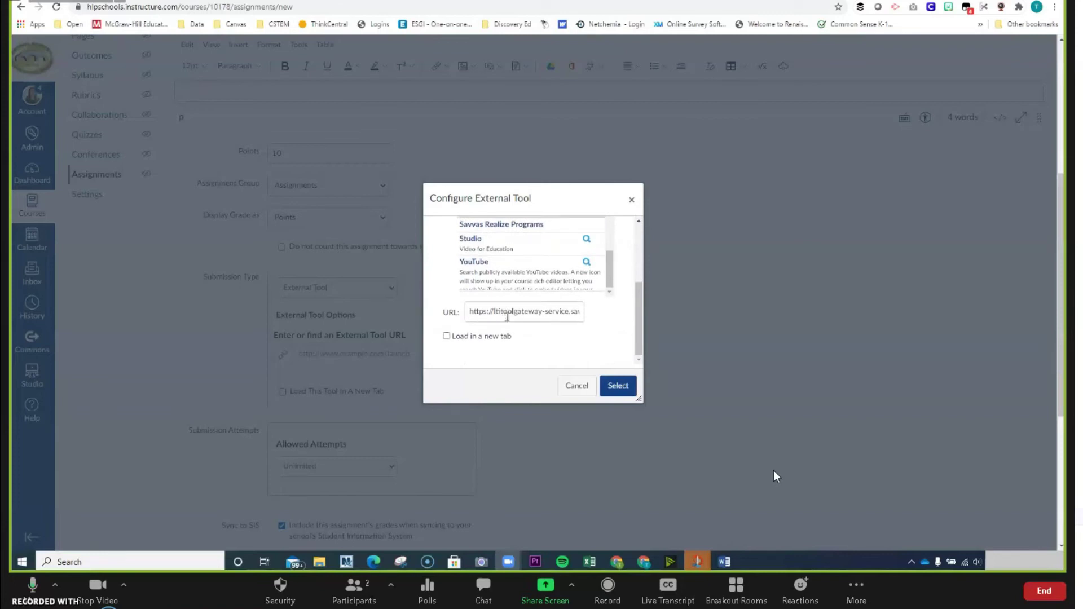
click(446, 336)
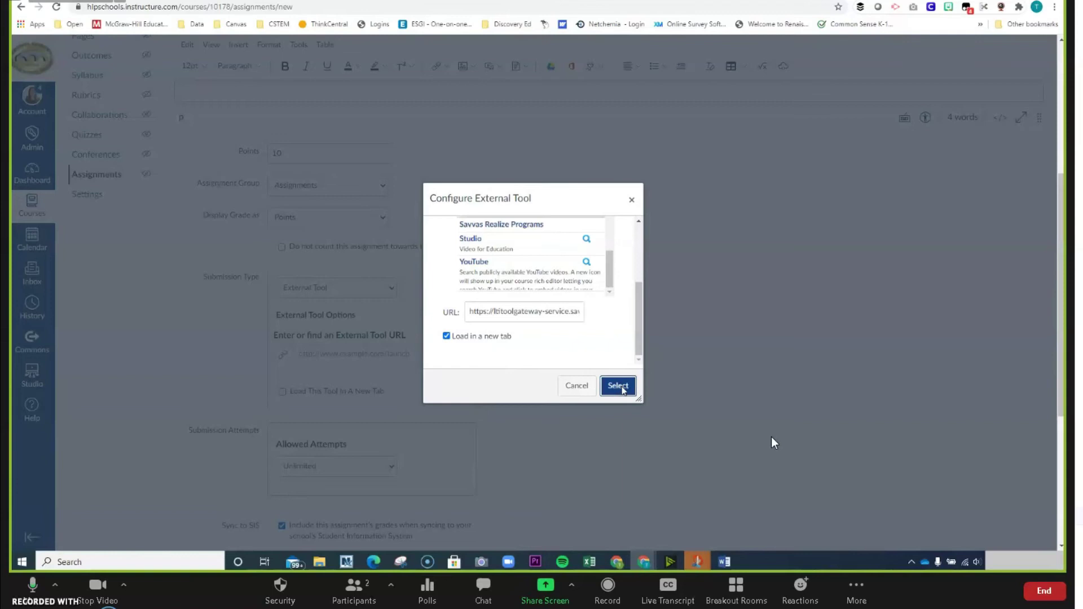
click(620, 387)
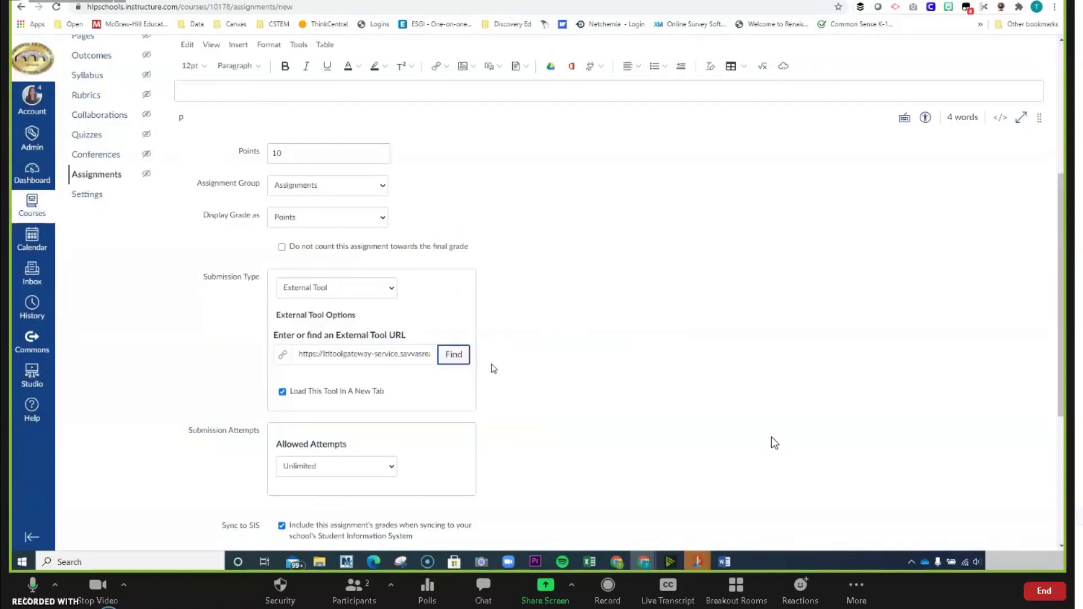
Step: Set the assignment's due date for everyone to May 21, 2021 at 11:59pm
scroll(486, 374, down, 5)
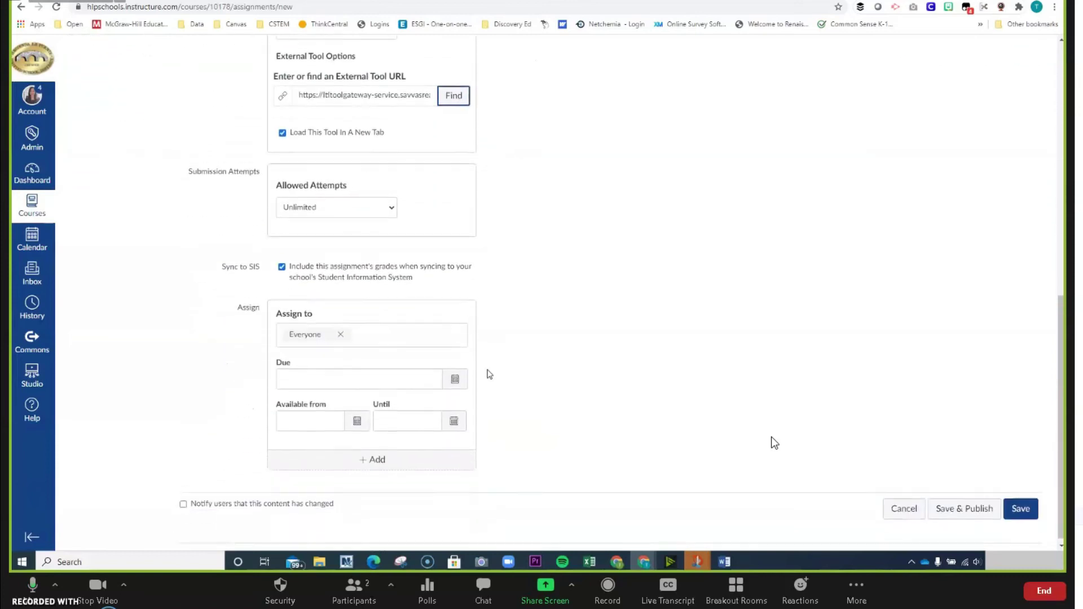
click(455, 373)
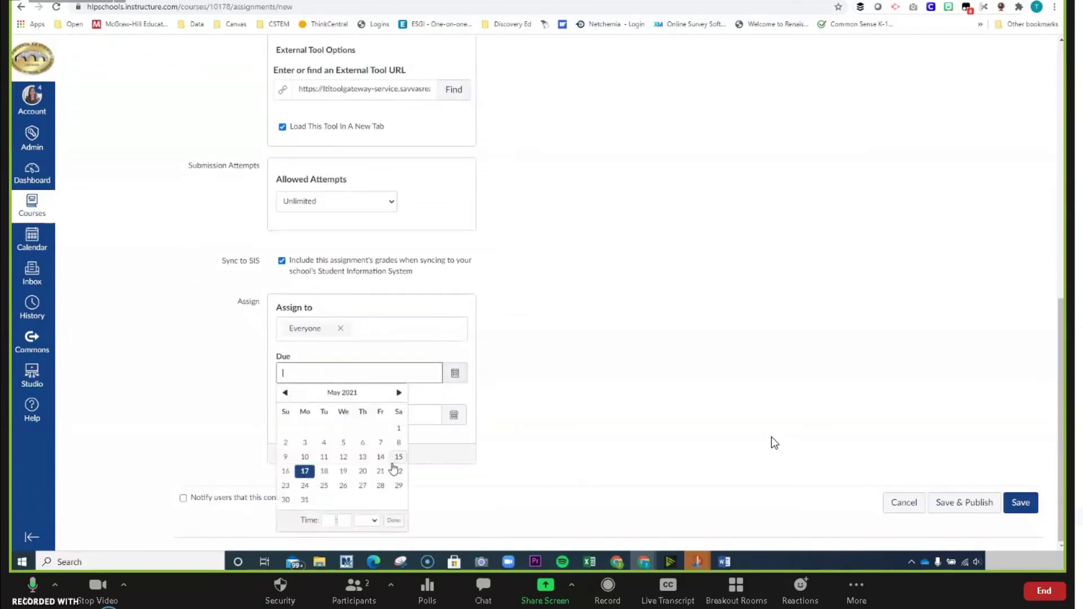
click(382, 473)
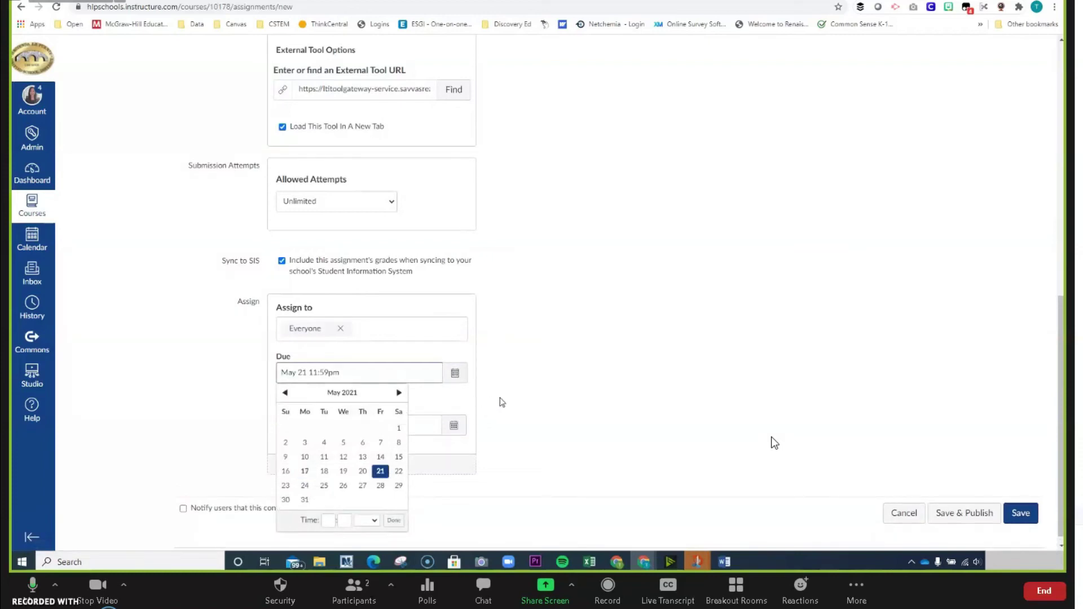
click(502, 402)
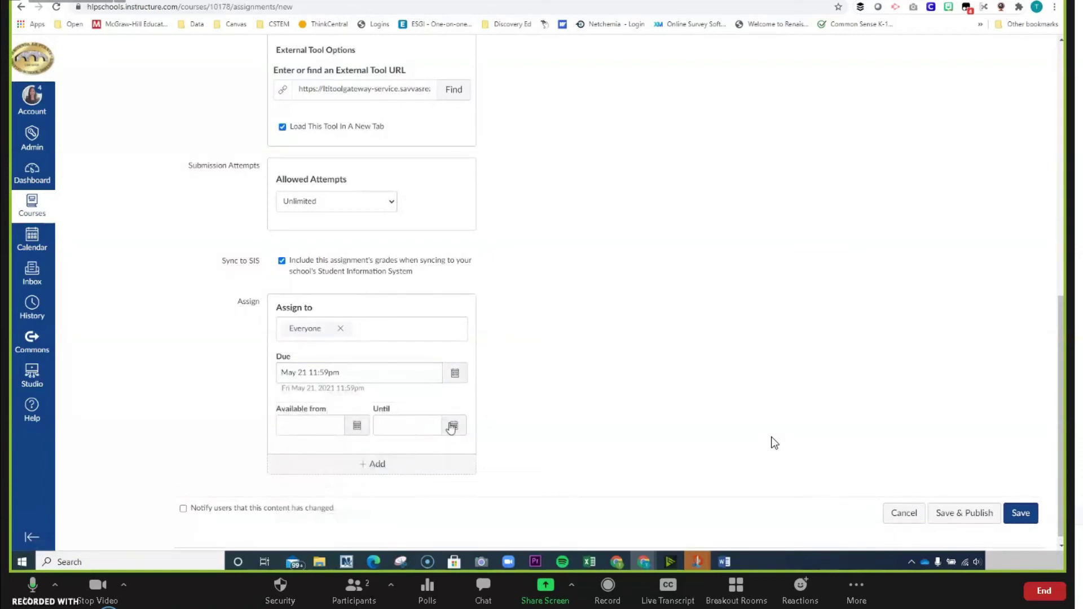
Step: Set the assignment's availability end date to May 21, 2021 at 11:59pm, and save and publish the assignment
click(454, 426)
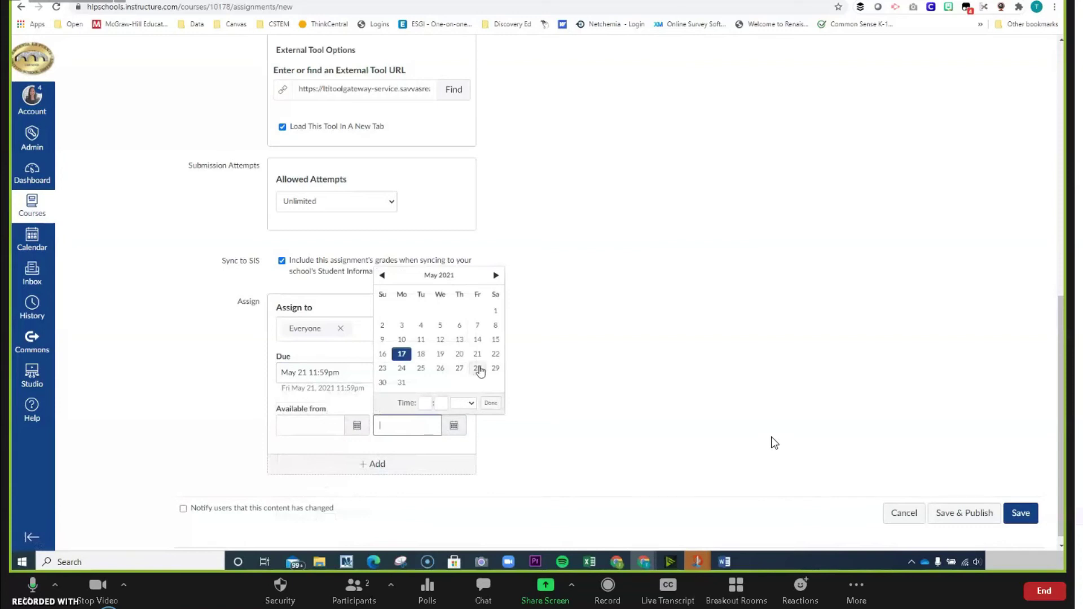
click(478, 354)
click(524, 421)
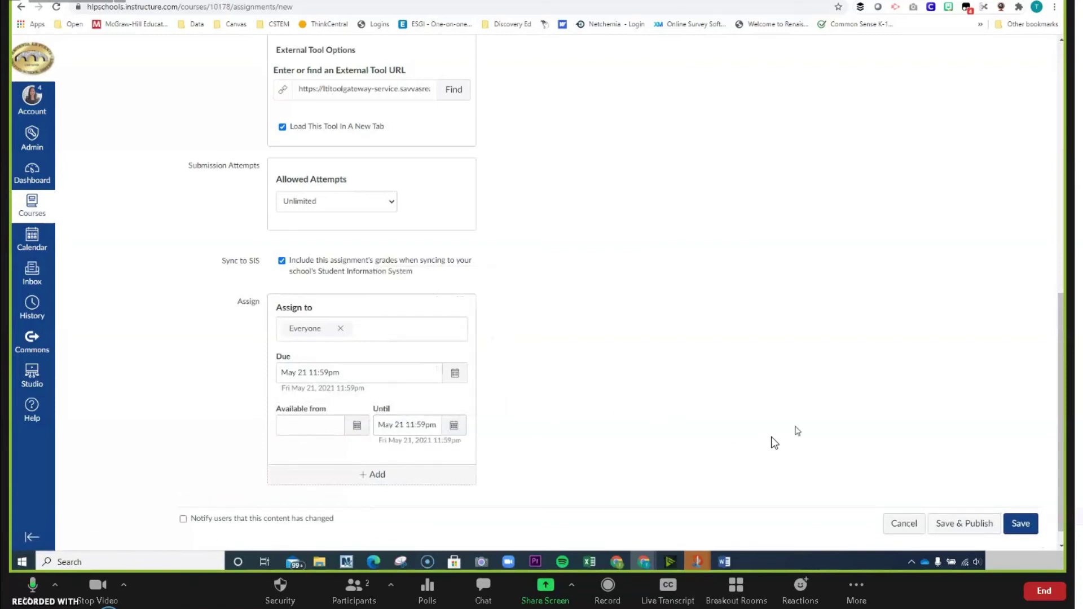
click(964, 523)
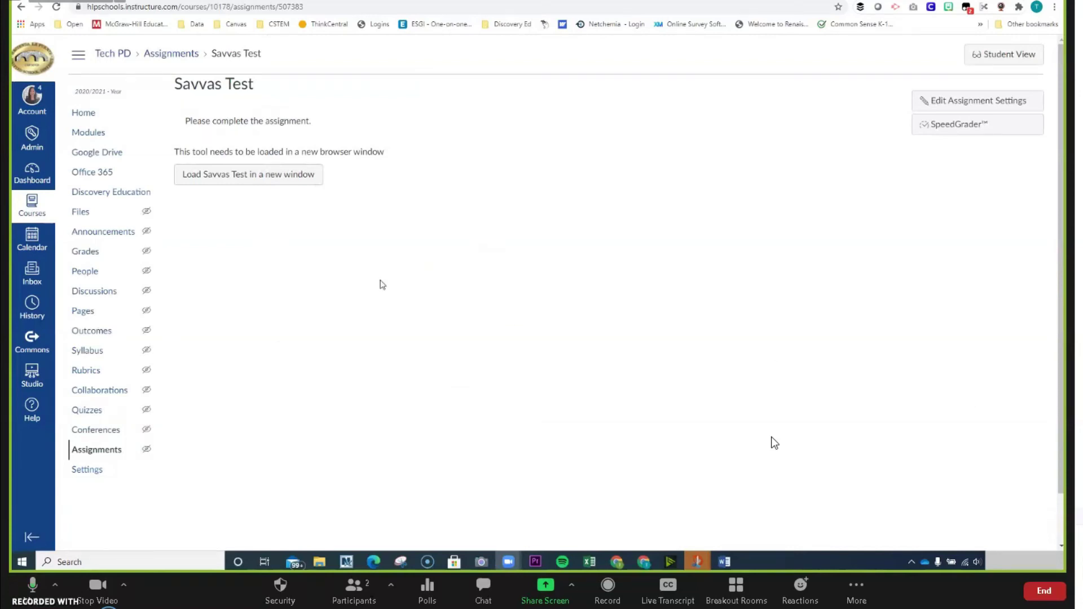
Step: Load the Savvas Test external tool in a new window and start the Human Chromosomes quiz to preview its first question
click(237, 186)
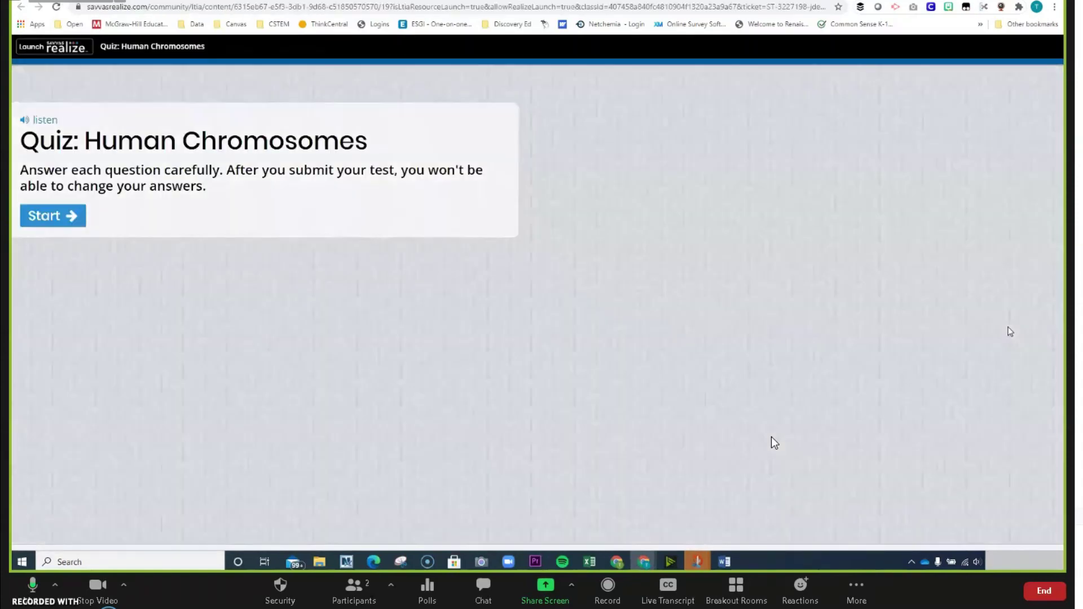
click(59, 217)
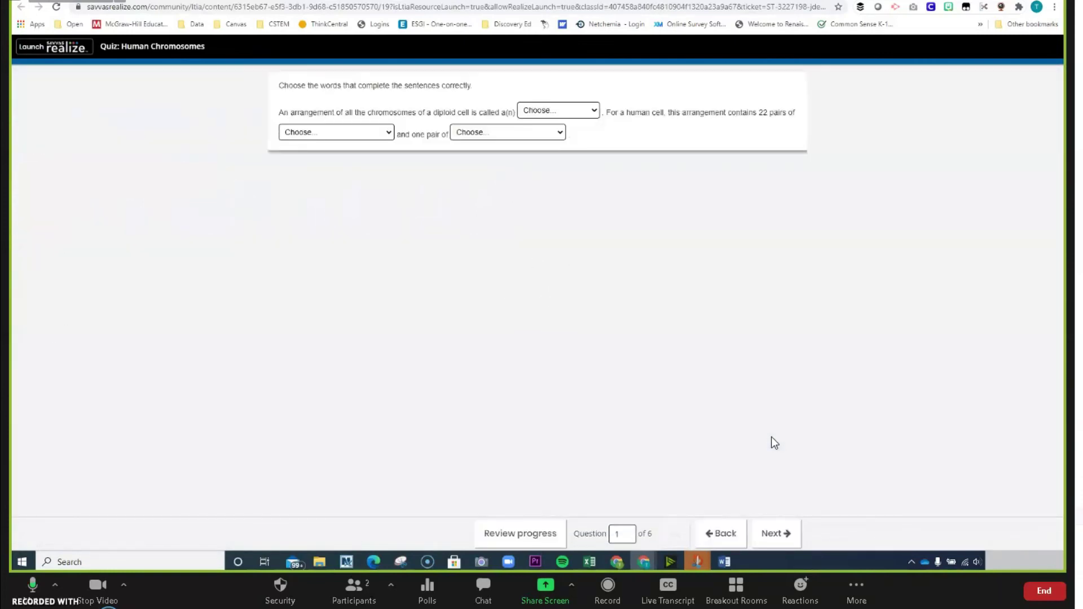
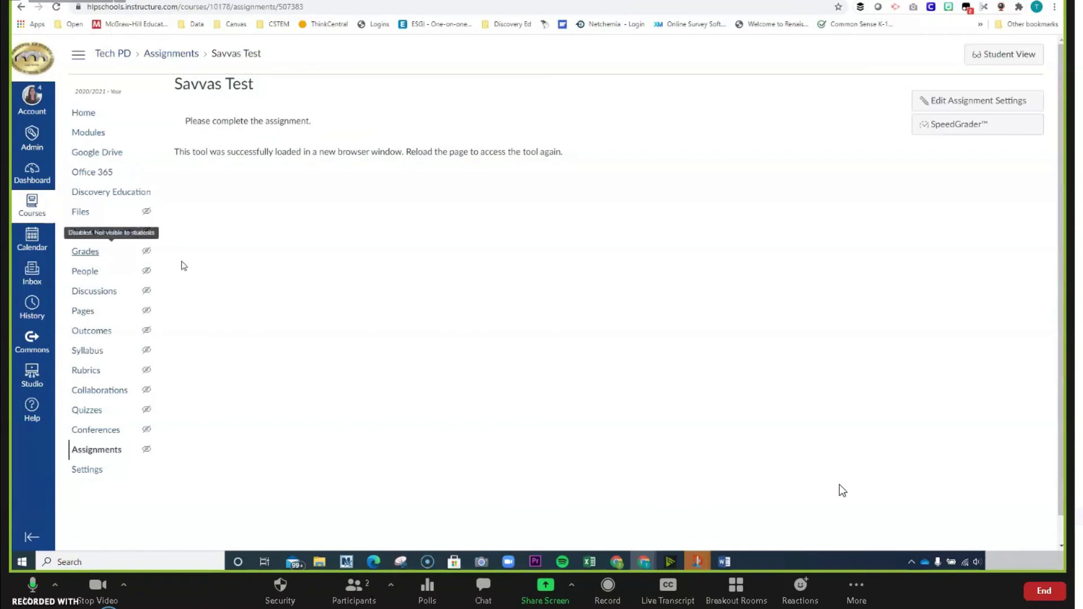
Step: Examine the Savvas Test grade entry in SpeedGrader and locate the assignment's column in the course gradebook
click(952, 129)
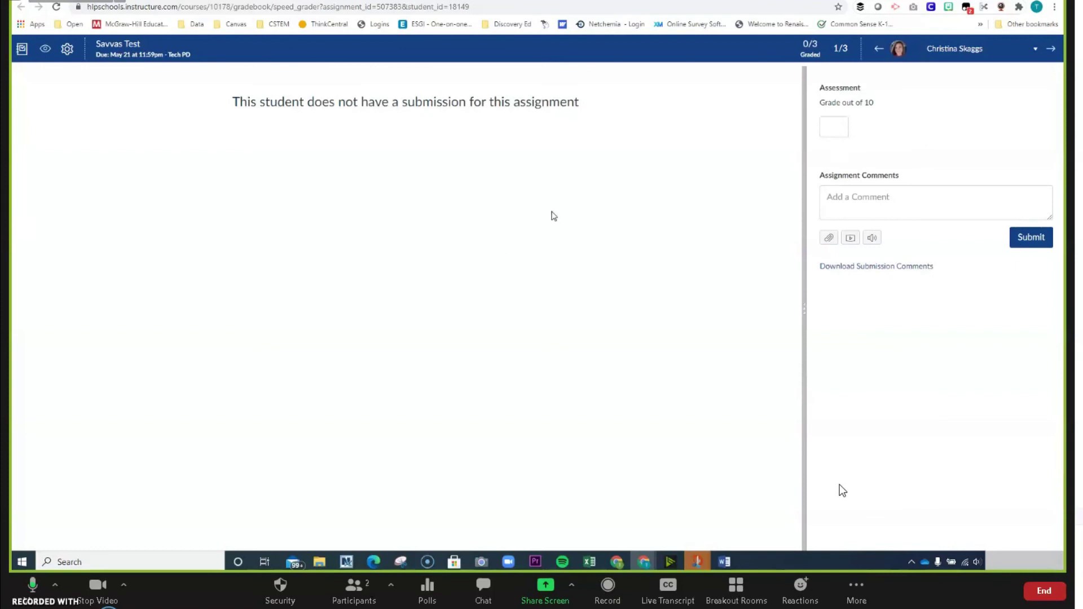
click(837, 133)
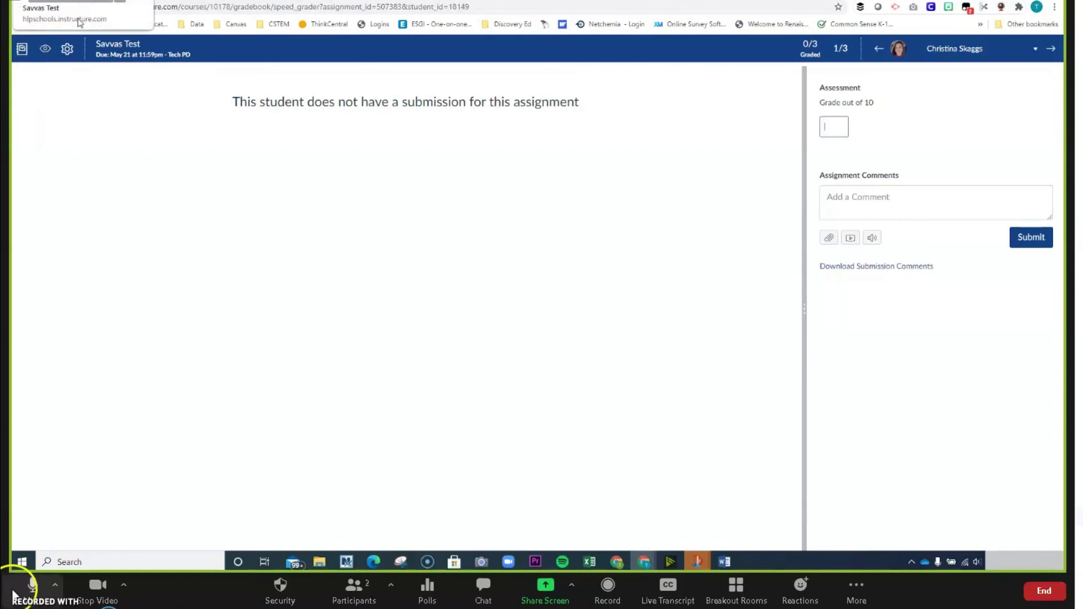
click(416, 493)
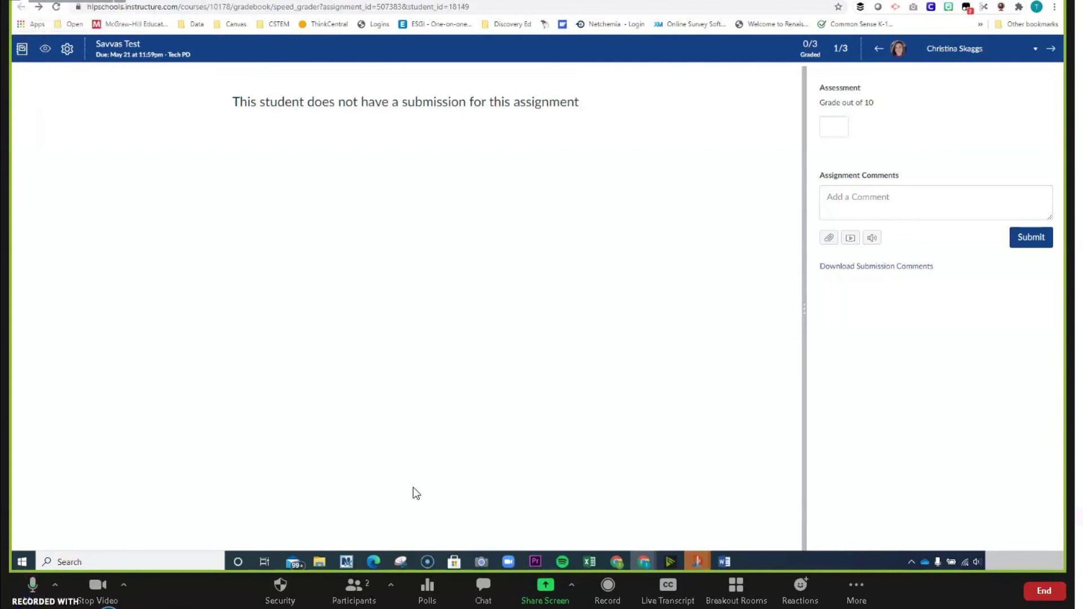
click(22, 50)
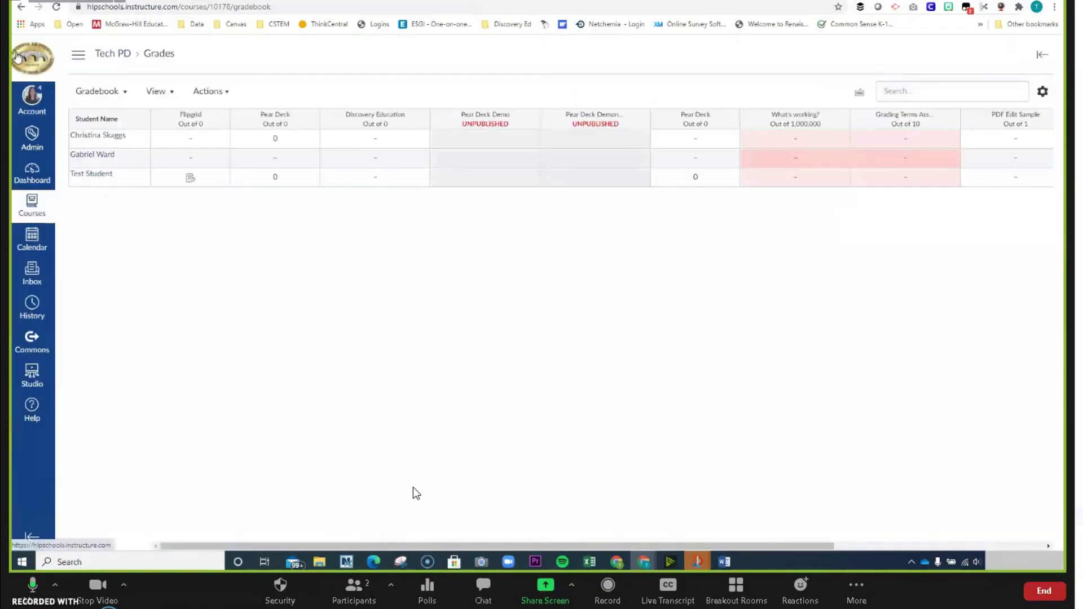
drag(301, 543, 521, 553)
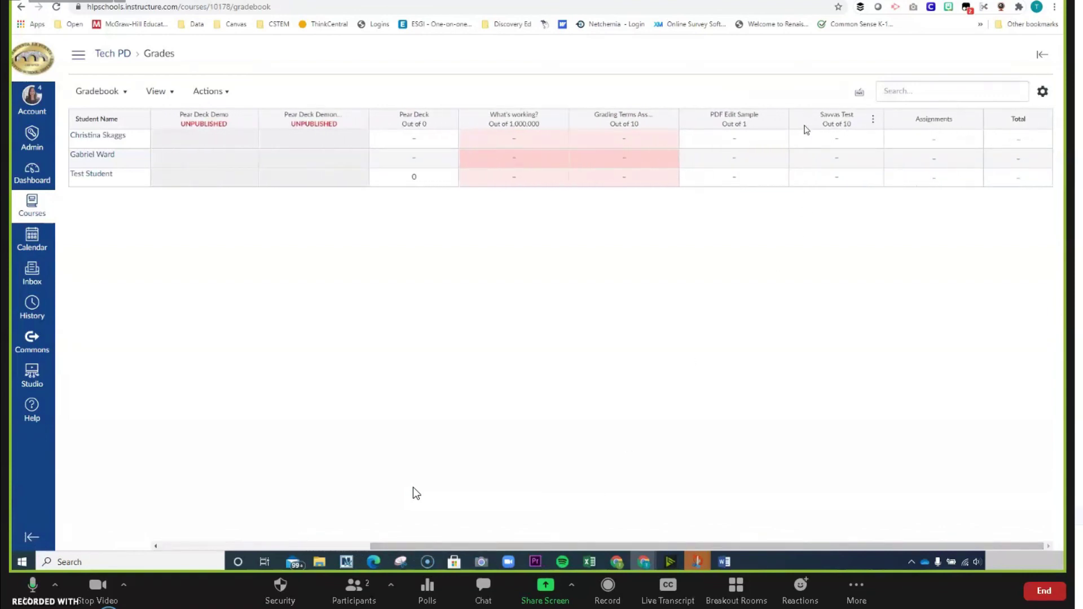